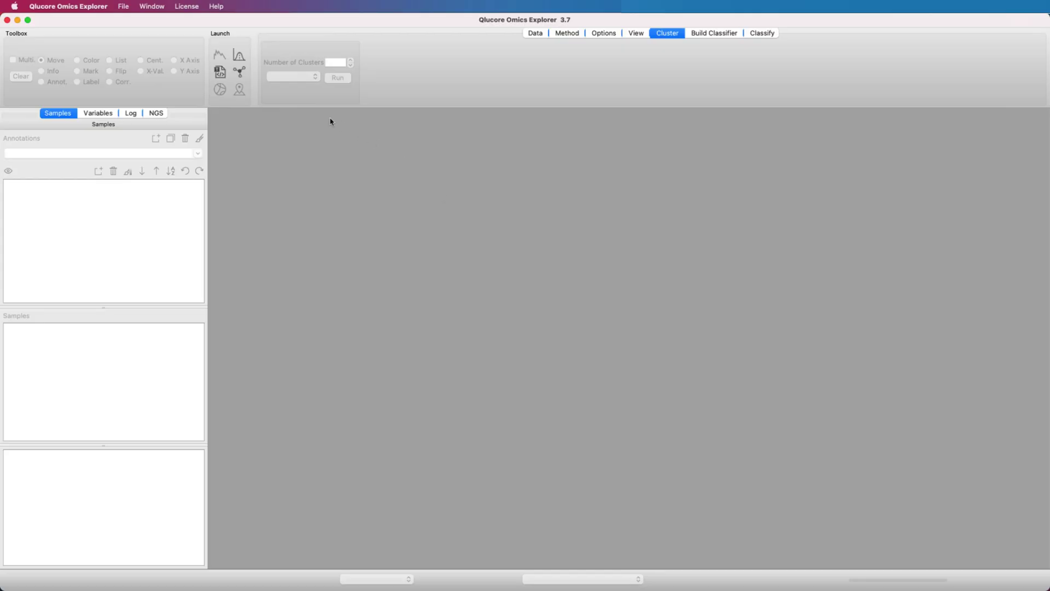
- Run the 10X Genomics Assistant template on the 10x data folder in Documents
left_click(220, 73)
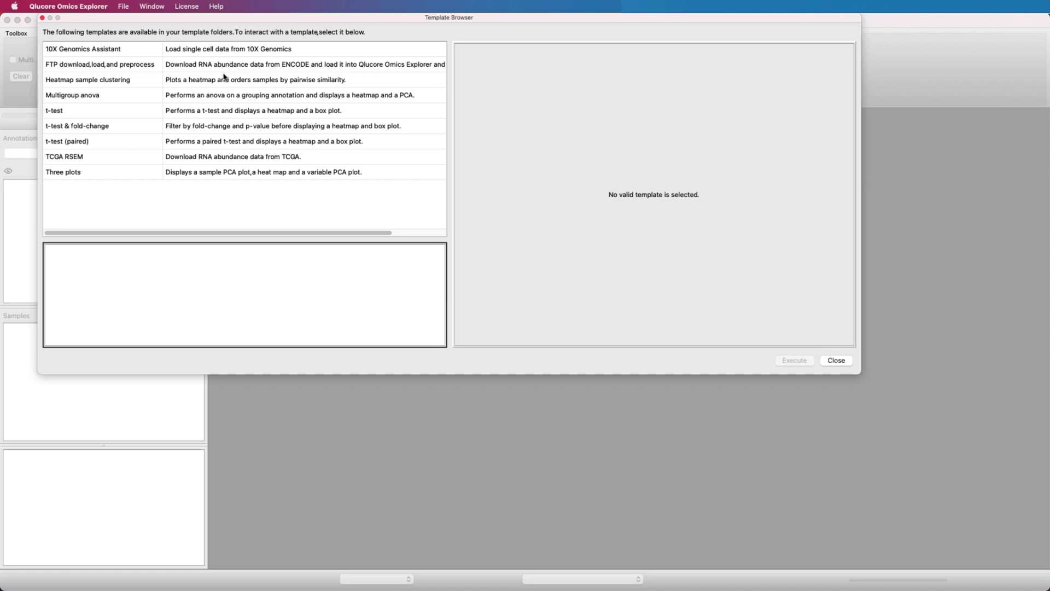
left_click(220, 49)
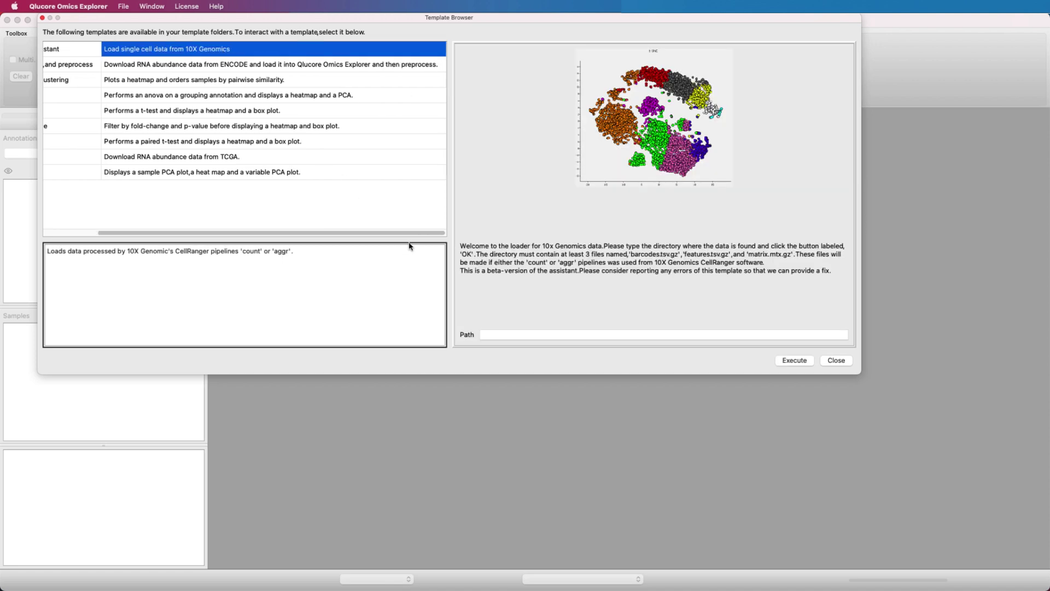
left_click(500, 337)
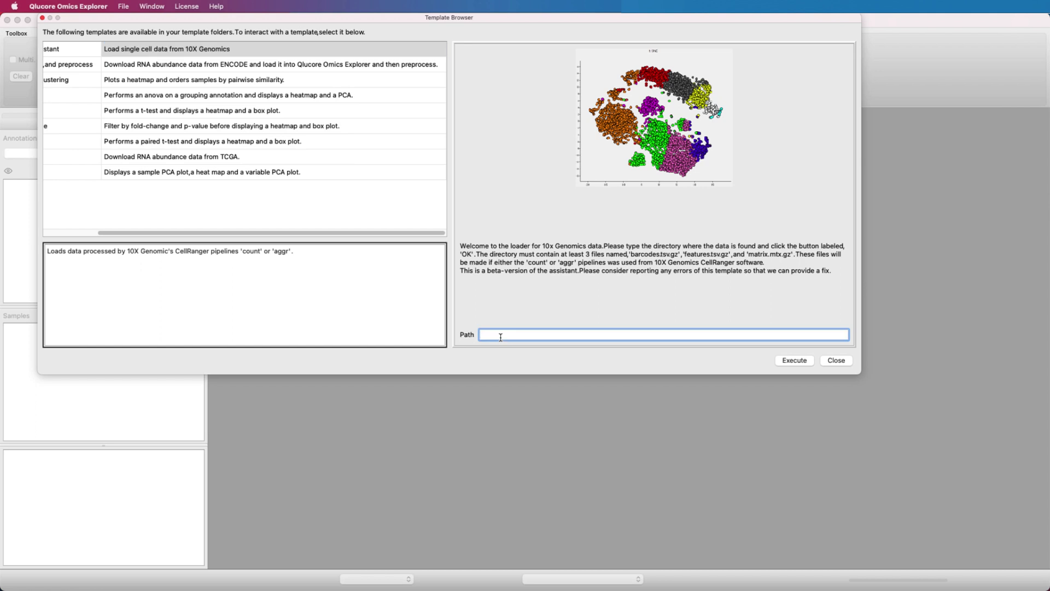
type("/Users/qlusast/Documents/10x Genomics data")
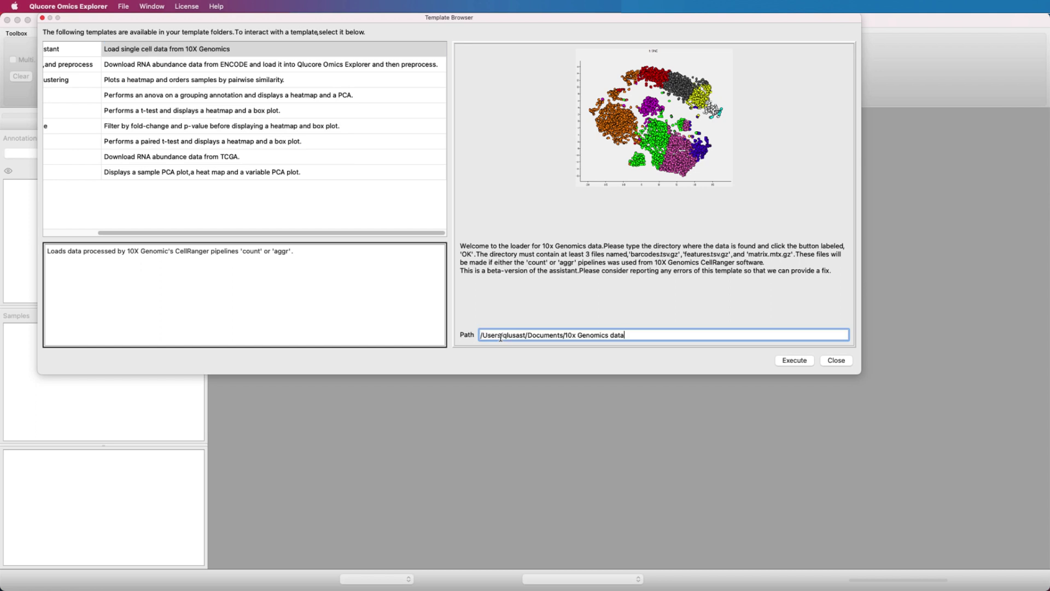
left_click(783, 362)
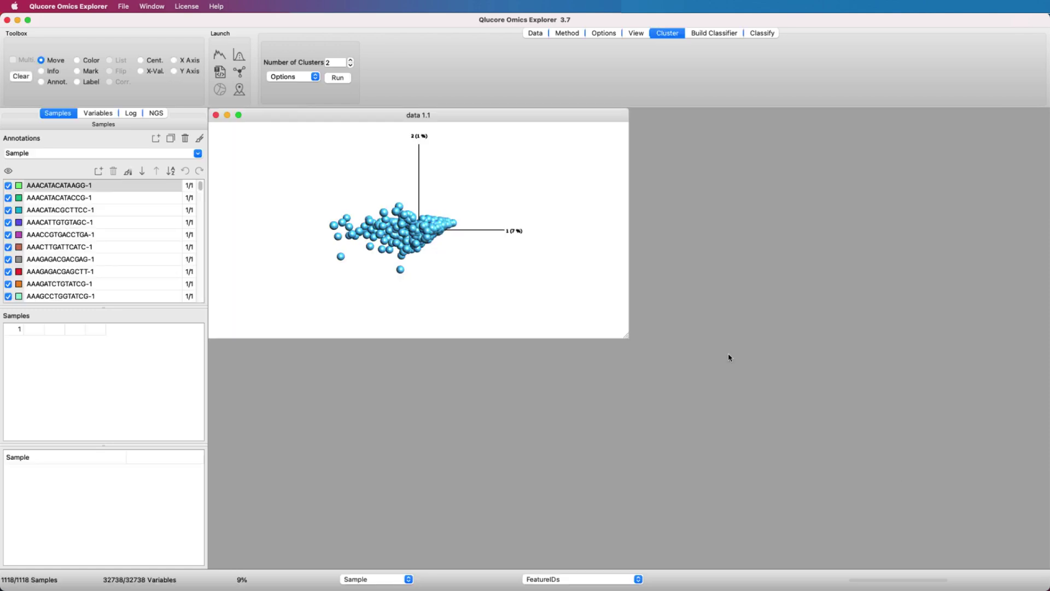
- Maximize the data 1.1 PCA window and rotate it to show the third axis
double_click(572, 115)
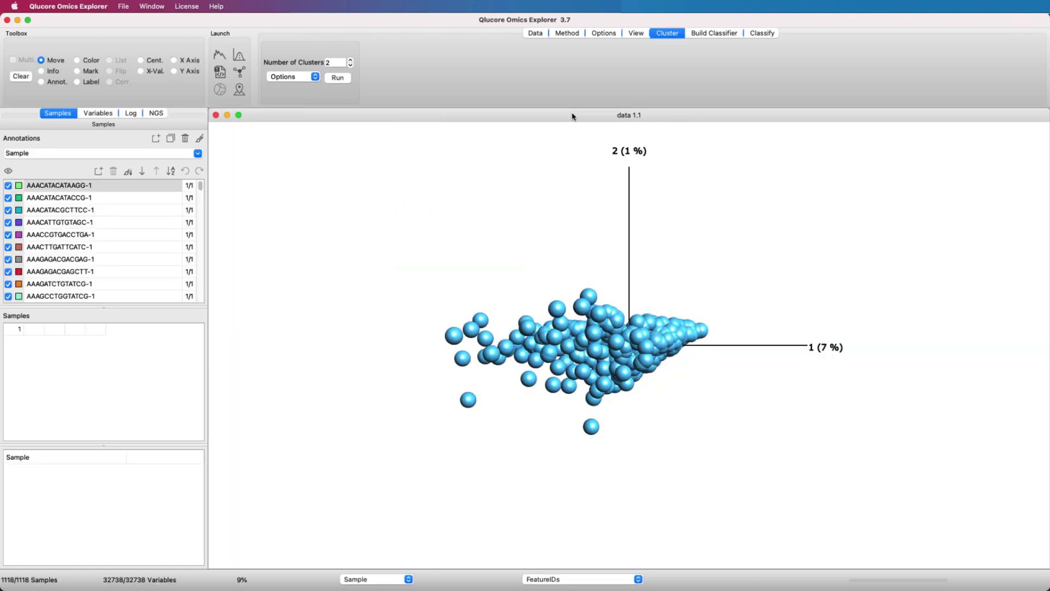
mouse_move(567, 146)
left_mouse_down()
mouse_move(576, 220)
mouse_move(609, 270)
mouse_move(588, 239)
left_mouse_up()
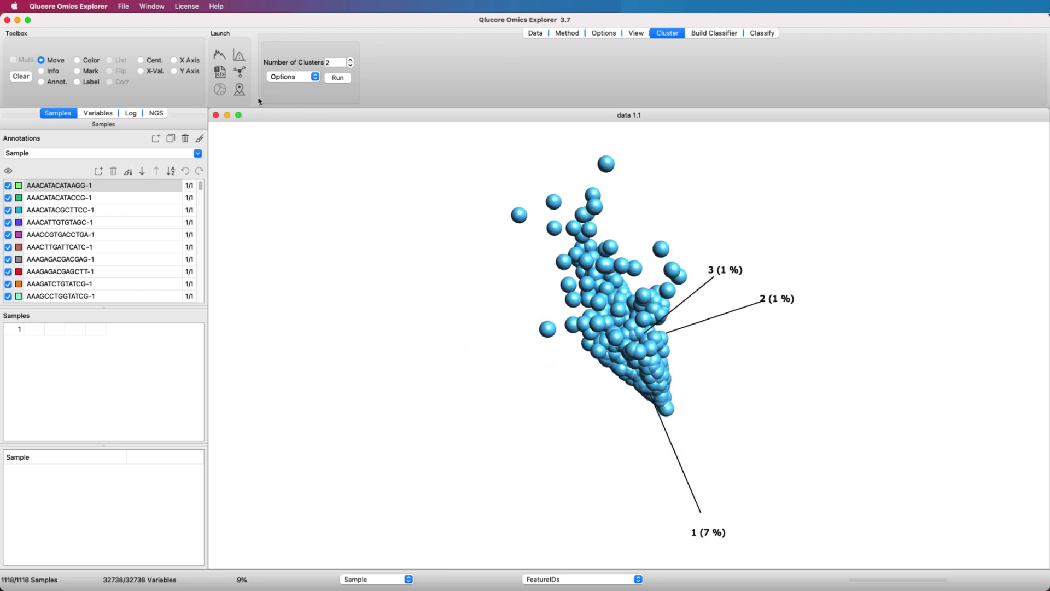
left_click(123, 5)
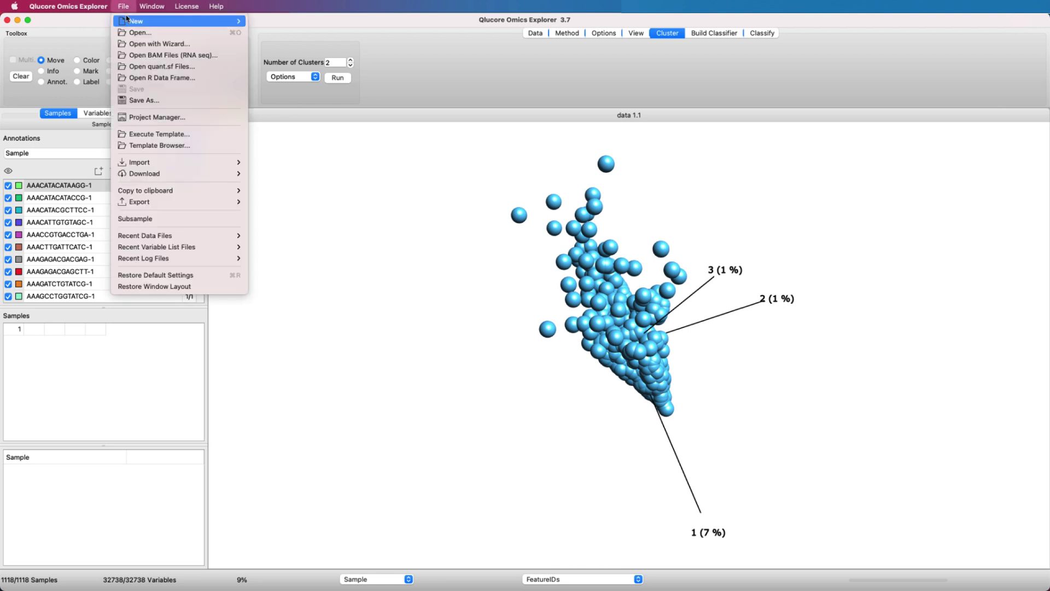
left_click(145, 101)
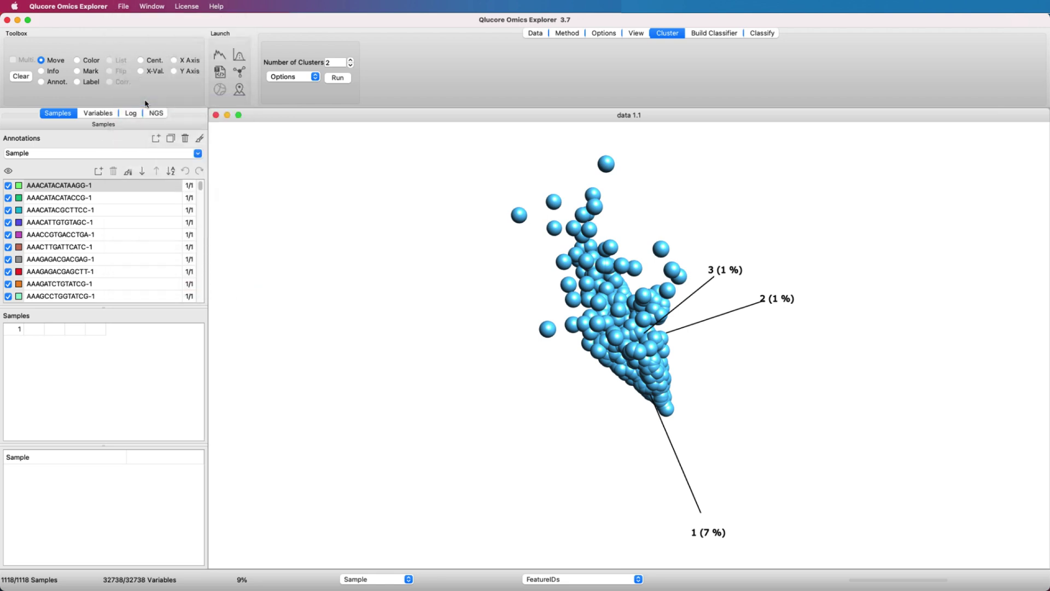